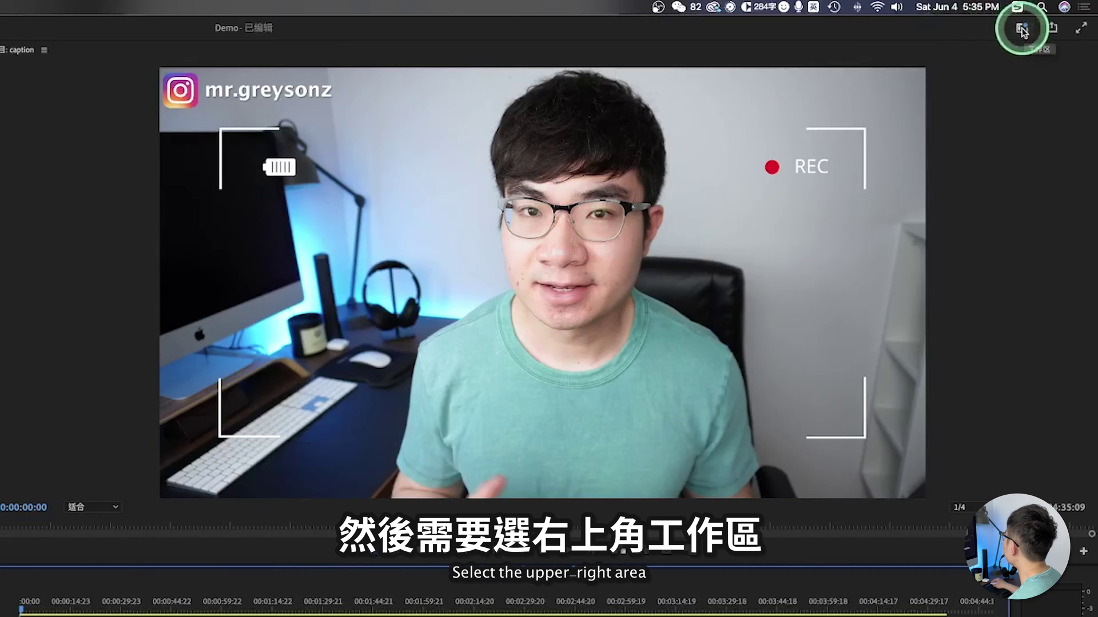
Switch to the 字幕和图形 (Captions and Graphics) workspace from the Workspaces list
{"action": "left_click", "coordinate": [1022, 30]}
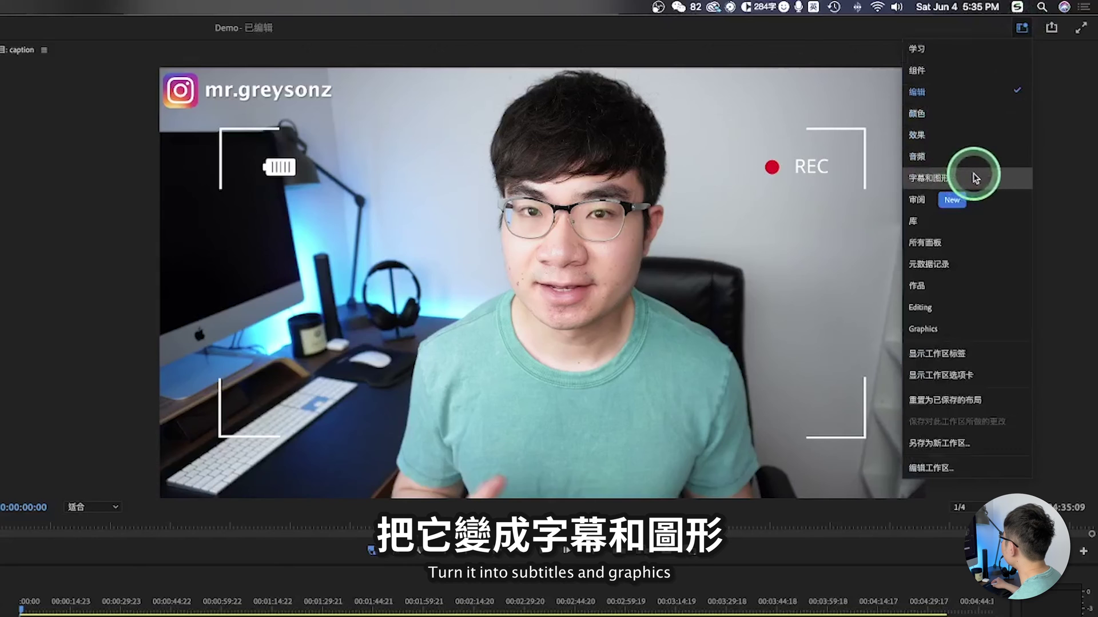
{"action": "left_click", "coordinate": [975, 179]}
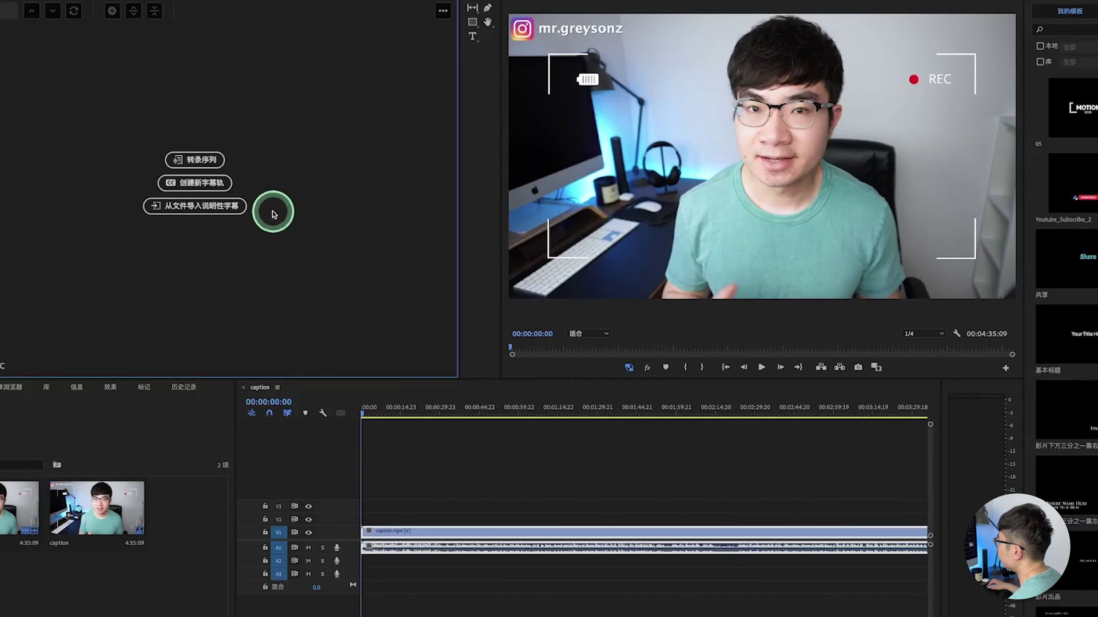
{"action": "left_click", "coordinate": [211, 165]}
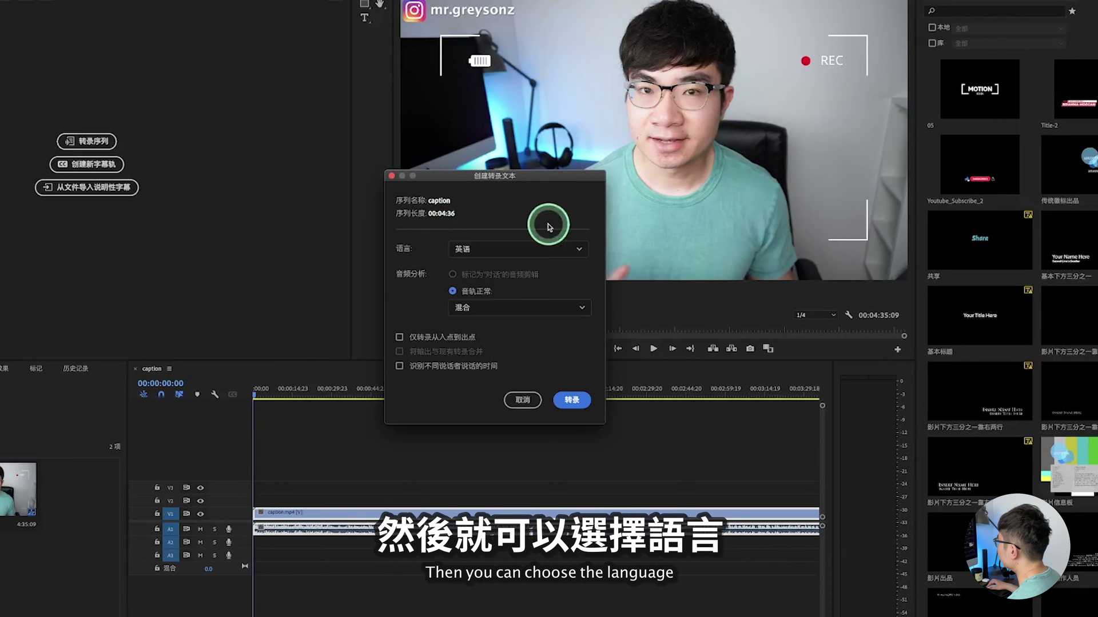
{"action": "left_click", "coordinate": [563, 250]}
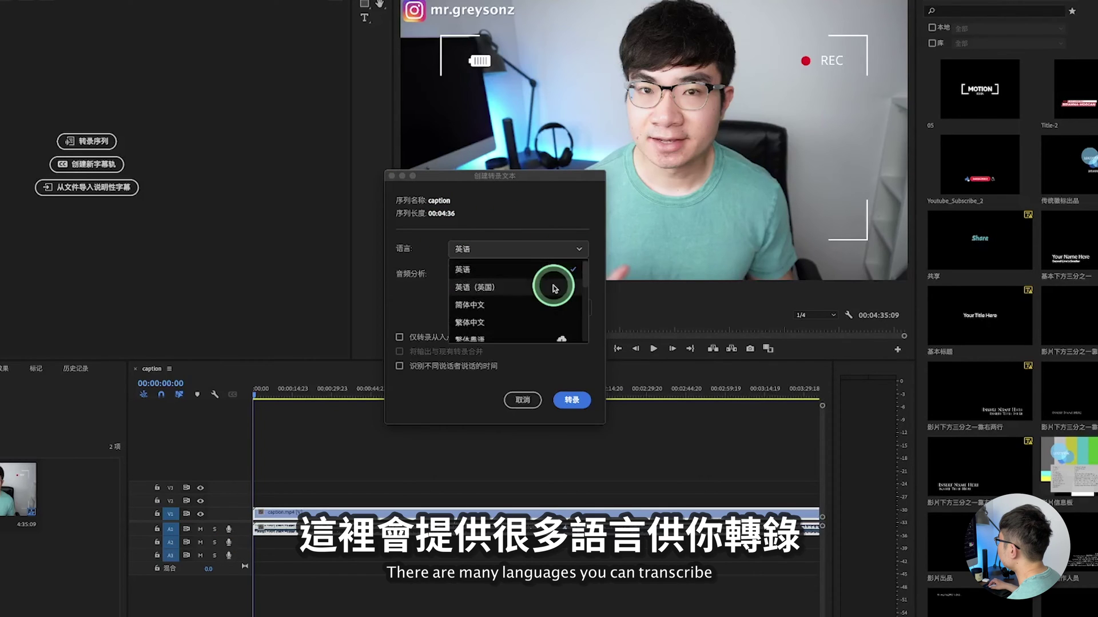
{"action": "scroll", "coordinate": [553, 288], "scroll_direction": "down", "scroll_amount": 2}
{"action": "scroll", "coordinate": [553, 288], "scroll_direction": "up", "scroll_amount": 2}
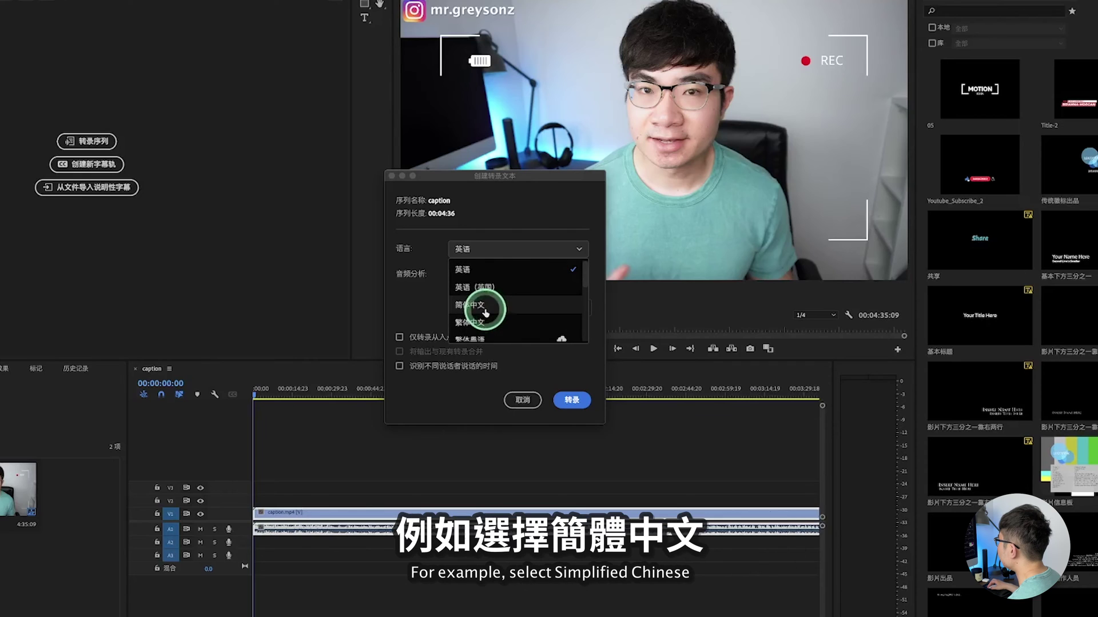
{"action": "left_click", "coordinate": [498, 312]}
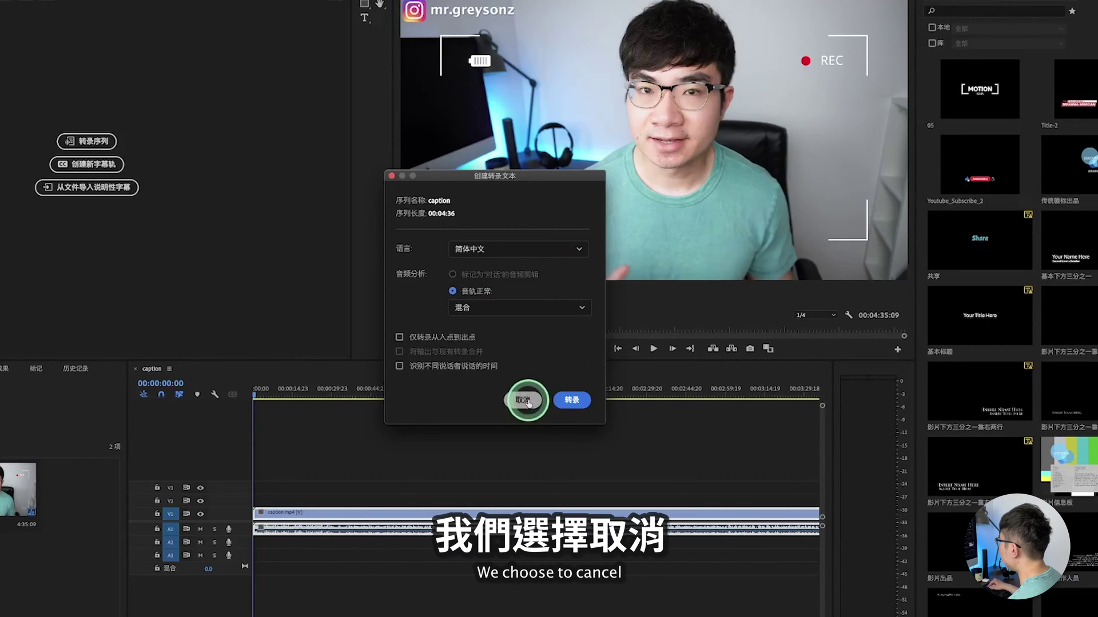
{"action": "left_click", "coordinate": [522, 400]}
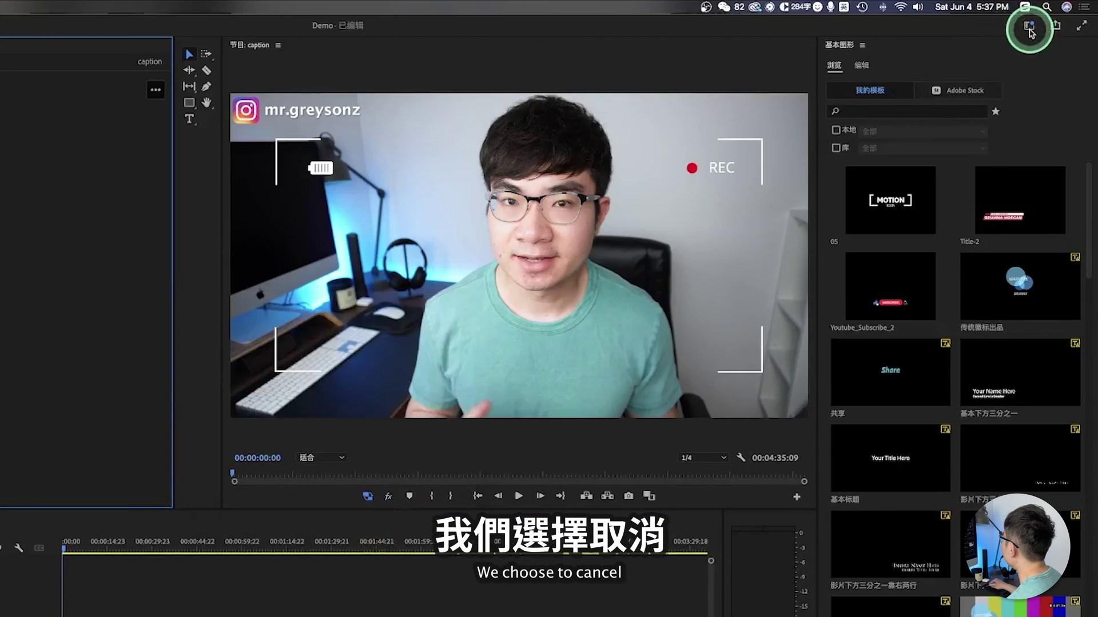
In the Audio workspace, tag the clip's audio as 对话 (Dialogue) in Essential Sound
{"action": "left_click", "coordinate": [1029, 26]}
{"action": "left_click", "coordinate": [965, 147]}
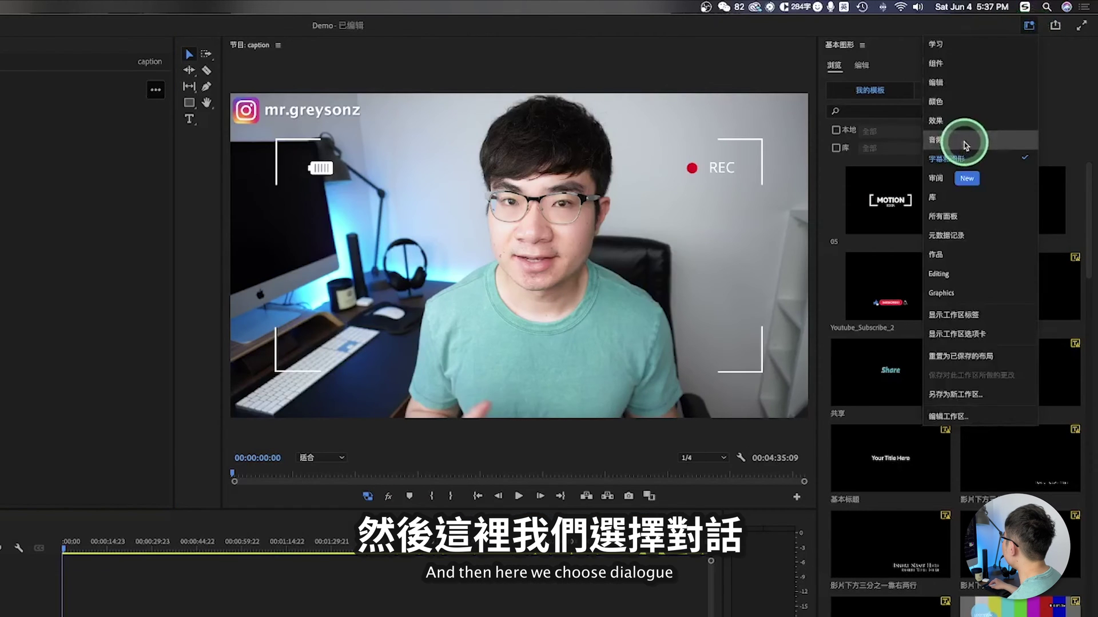
{"action": "left_click", "coordinate": [983, 181]}
Return to Captions and Graphics and reopen the 转录序列 (Transcribe sequence) settings
{"action": "left_click", "coordinate": [1029, 26]}
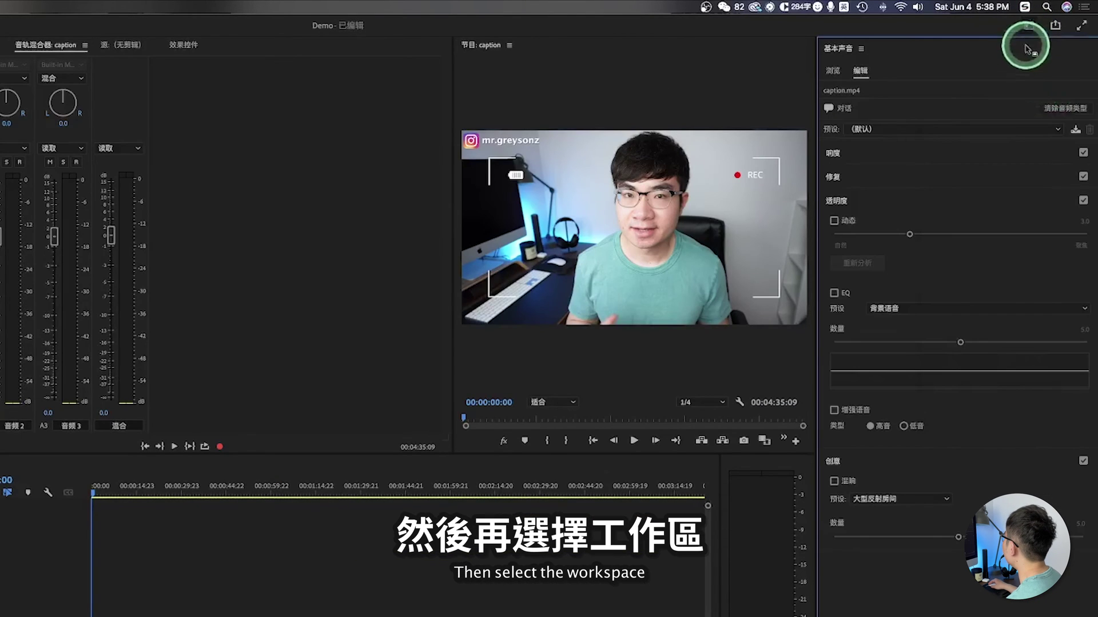
{"action": "left_click", "coordinate": [980, 160]}
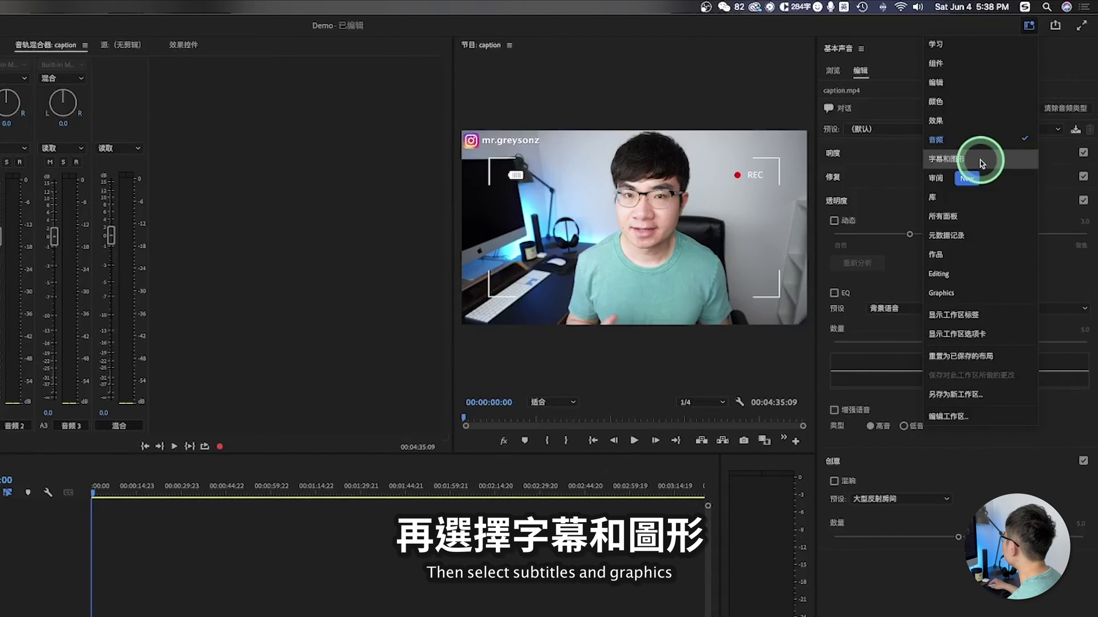
{"action": "left_click", "coordinate": [219, 153]}
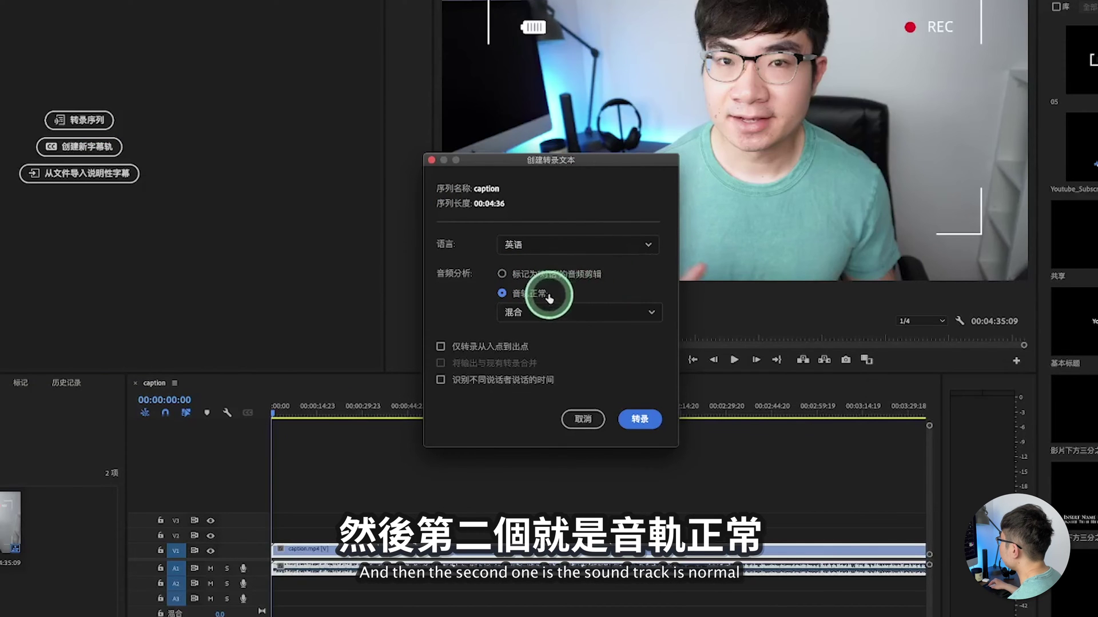
Change the analysed track from 混合 (Mix) to 音频1 (Audio 1) and run the transcription
{"action": "left_click", "coordinate": [633, 316]}
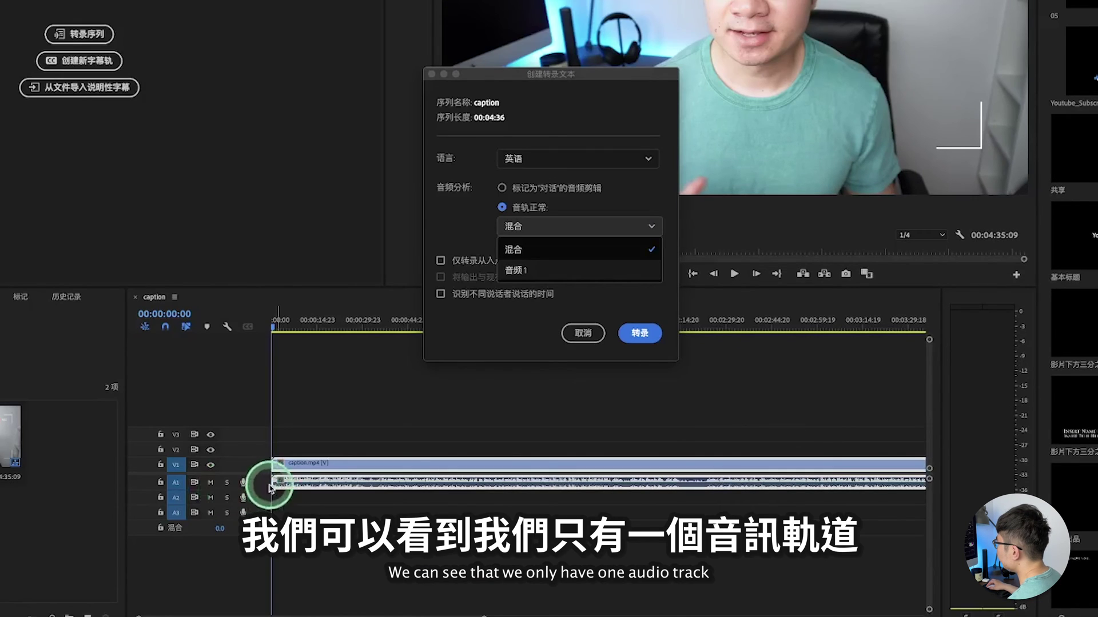
{"action": "left_click", "coordinate": [554, 268]}
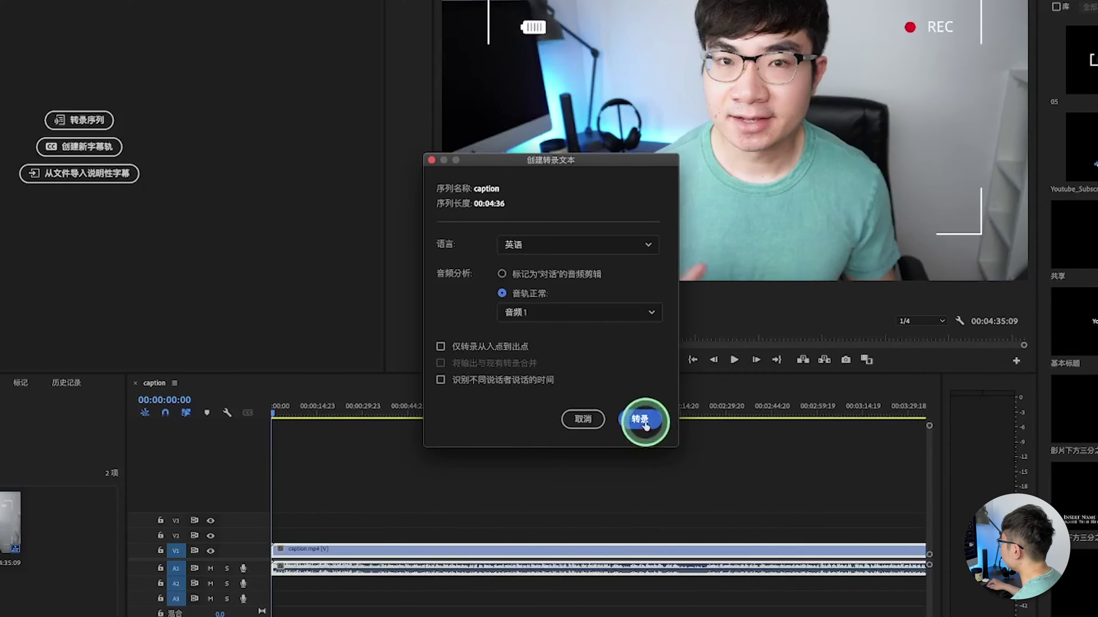
{"action": "left_click", "coordinate": [644, 428]}
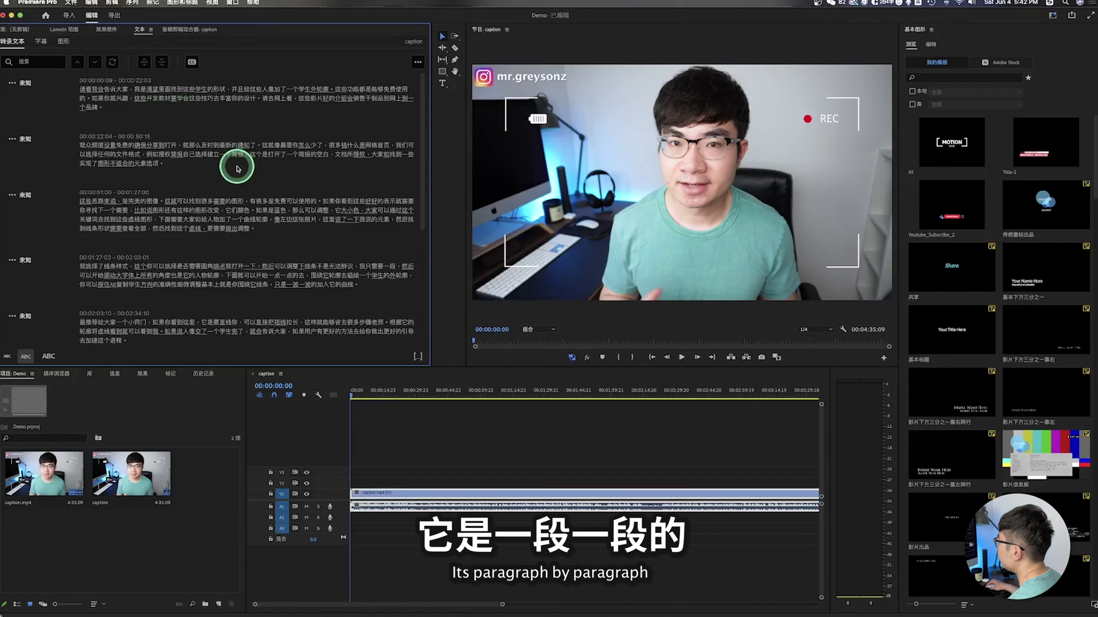
Jump through transcript words and move the playhead to 00:00:24:20, then edit the second paragraph
{"action": "left_click", "coordinate": [153, 98]}
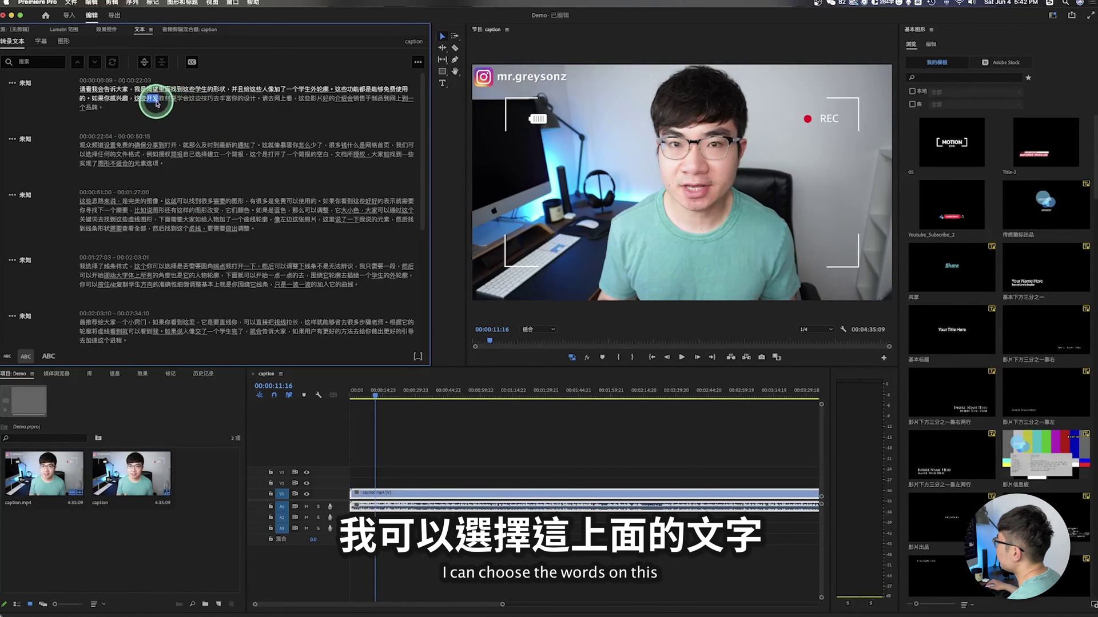
{"action": "left_click", "coordinate": [211, 99]}
{"action": "left_click_drag", "start_coordinate": [379, 393], "coordinate": [392, 397]}
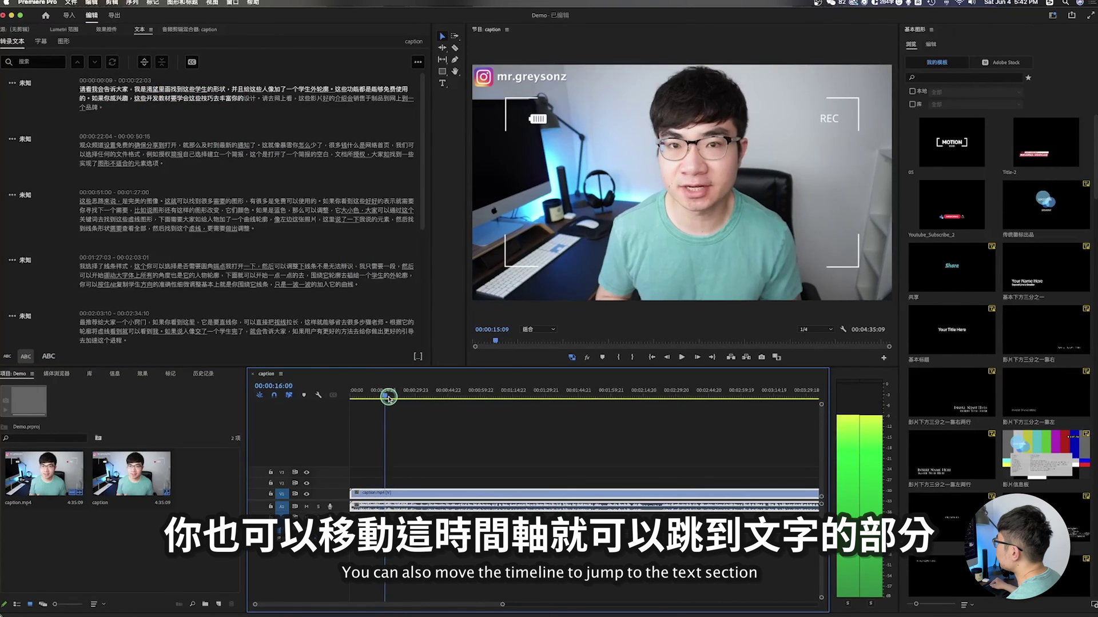
{"action": "left_click_drag", "start_coordinate": [392, 397], "coordinate": [400, 397]}
{"action": "left_click", "coordinate": [161, 146]}
{"action": "double_click", "coordinate": [162, 146]}
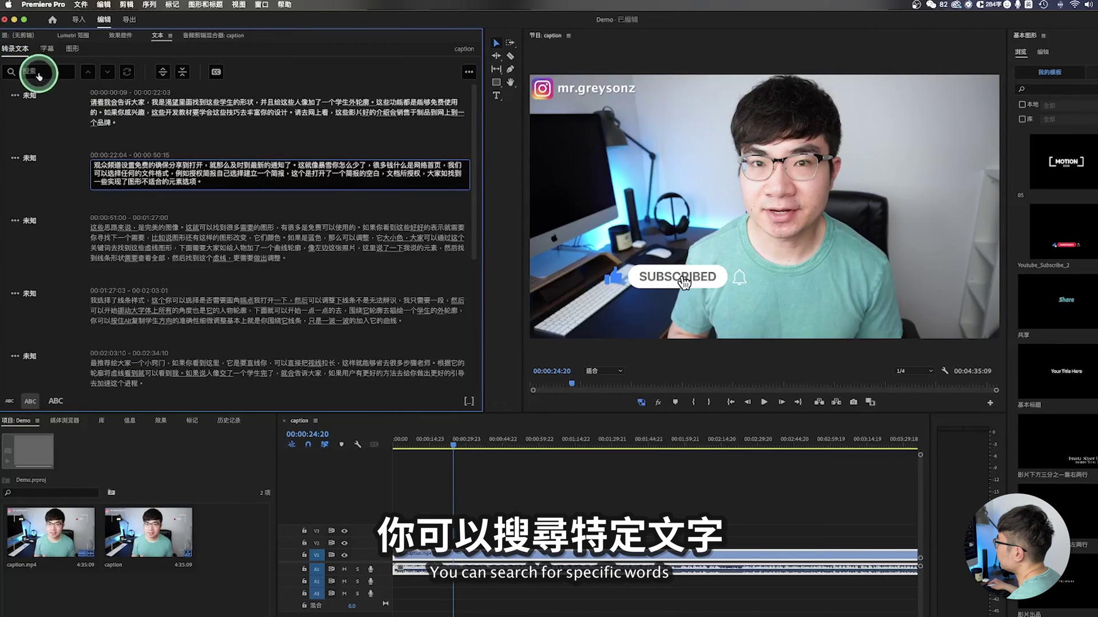
Search the transcript for 外轮廓, show the replace options, and go to the next match
{"action": "type", "text": "外轮廓"}
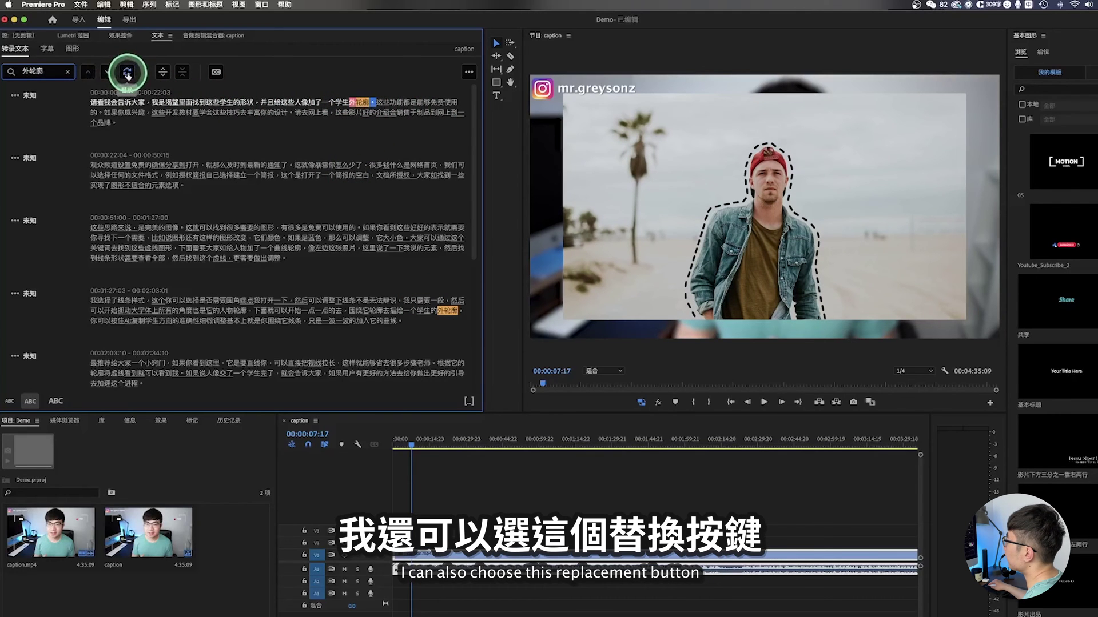
{"action": "left_click", "coordinate": [127, 73]}
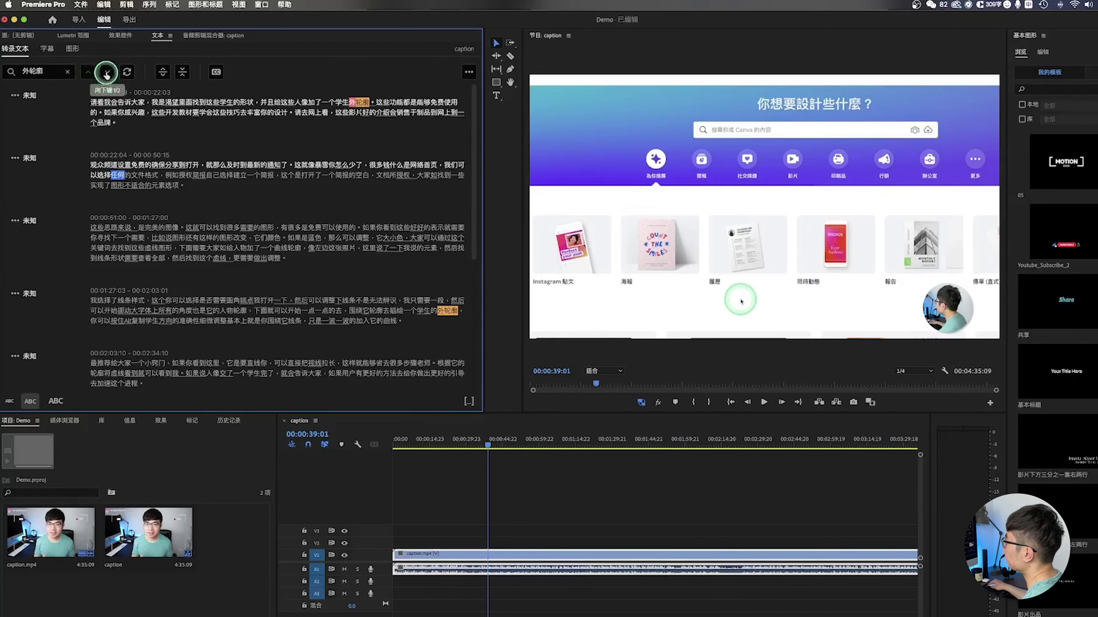
{"action": "left_click", "coordinate": [106, 73]}
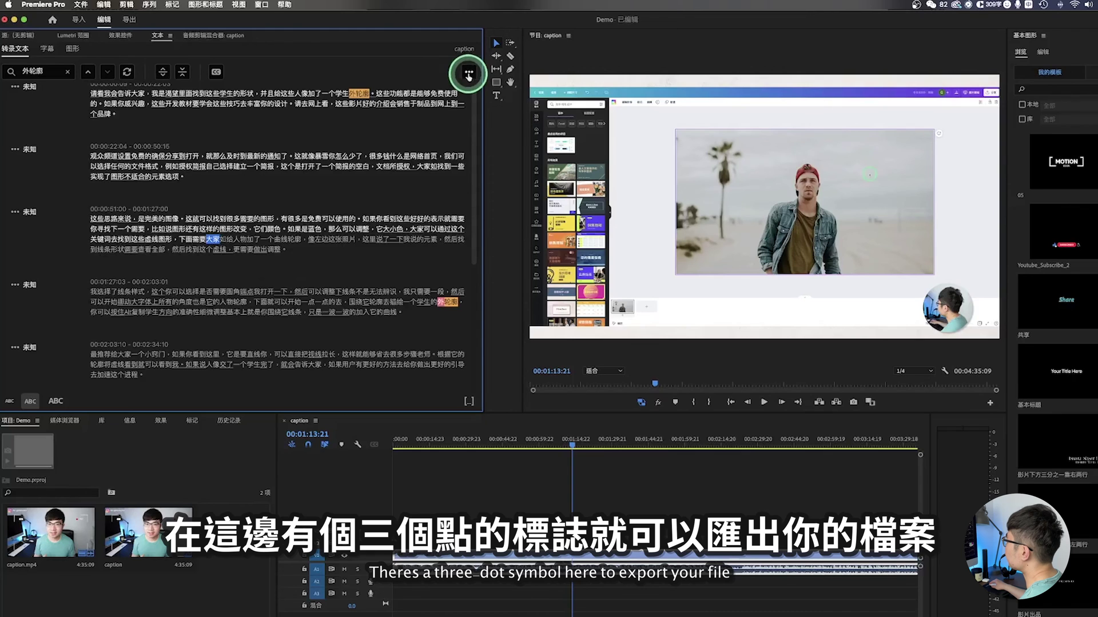
Create single-line captions from the transcript with a maximum length of 15 characters
{"action": "left_click", "coordinate": [468, 75]}
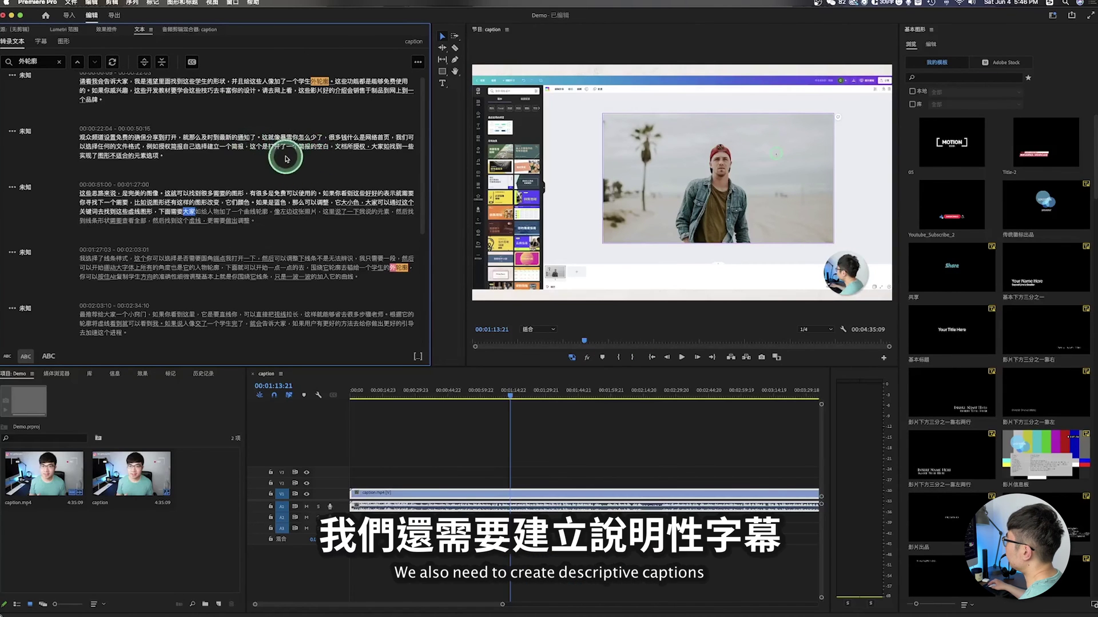
{"action": "left_click", "coordinate": [194, 64]}
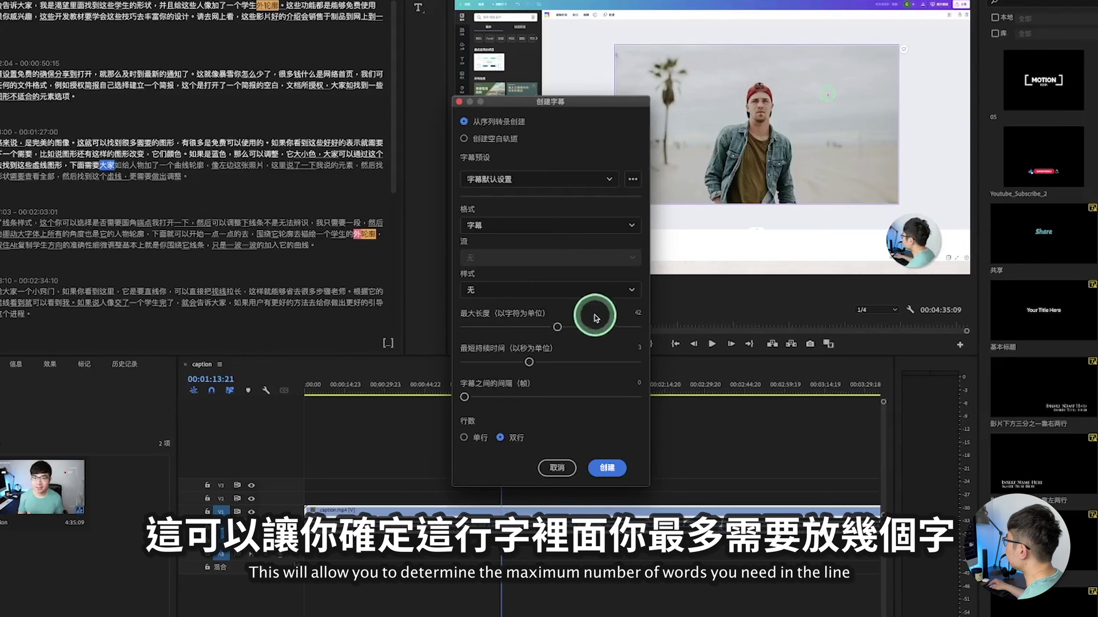
{"action": "left_click_drag", "start_coordinate": [558, 327], "coordinate": [505, 336]}
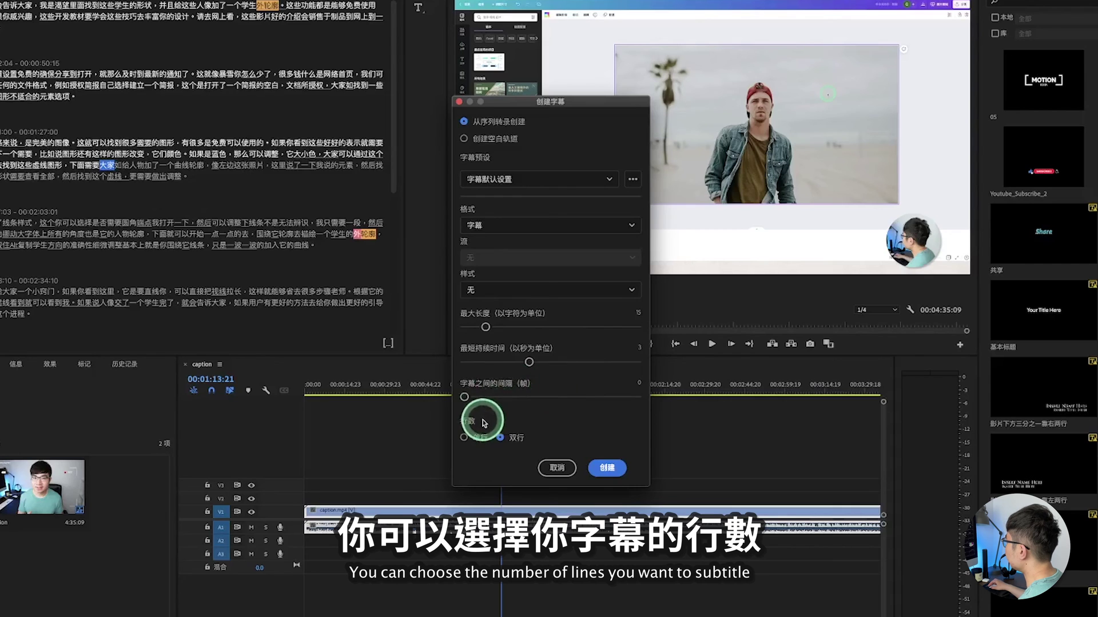
{"action": "left_click", "coordinate": [464, 438]}
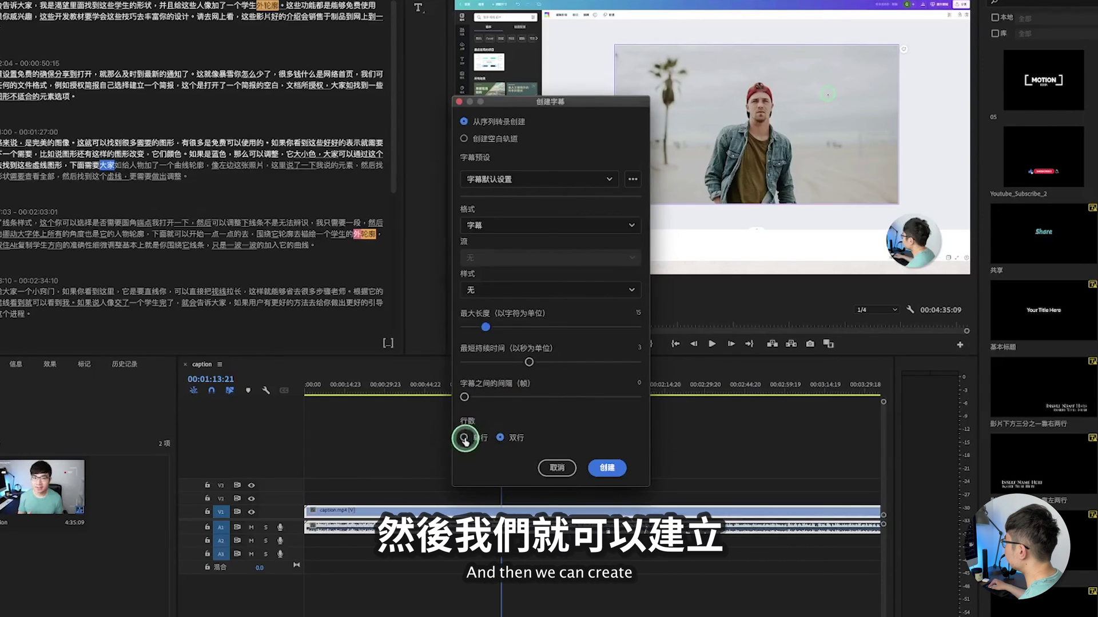
{"action": "left_click", "coordinate": [607, 467]}
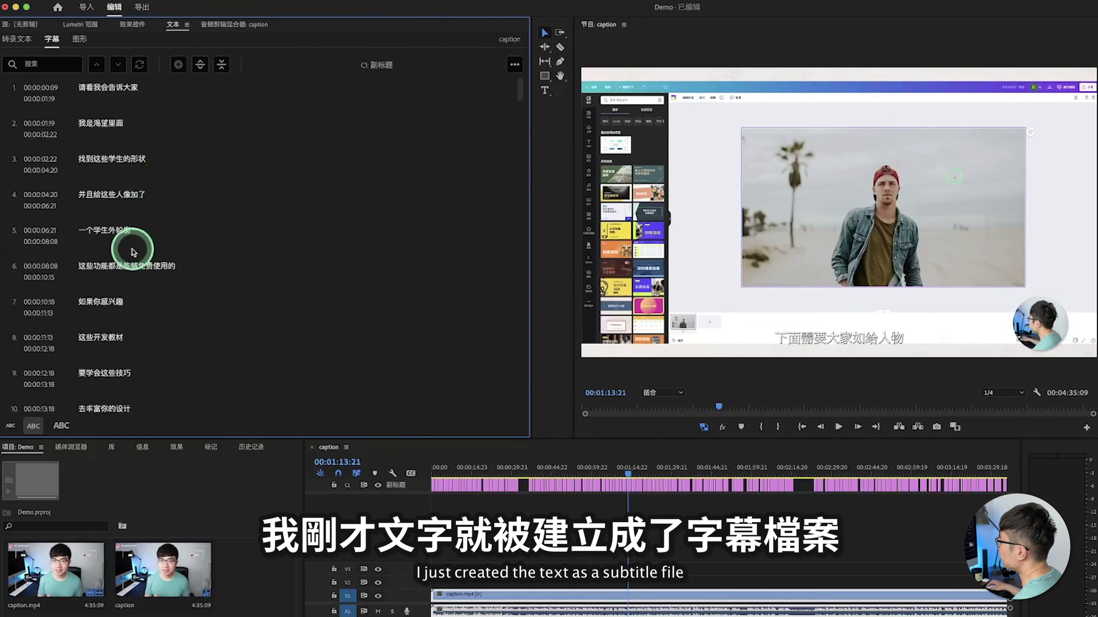
Open the first caption's text, then razor-split caption 29 at 00:00:52:06
{"action": "left_click", "coordinate": [103, 88]}
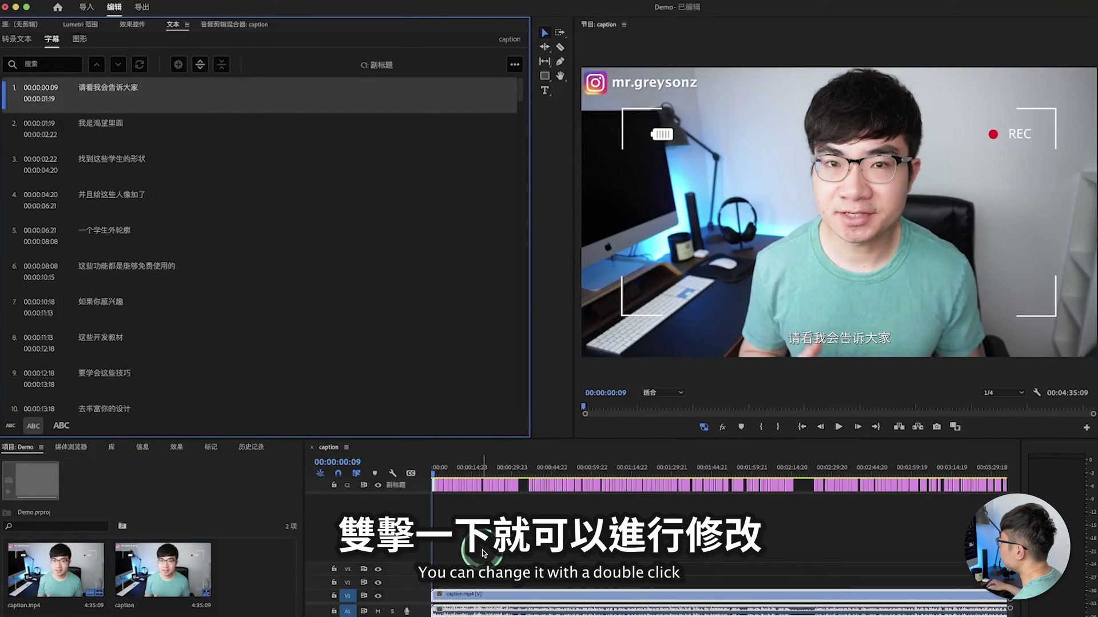
{"action": "double_click", "coordinate": [128, 91]}
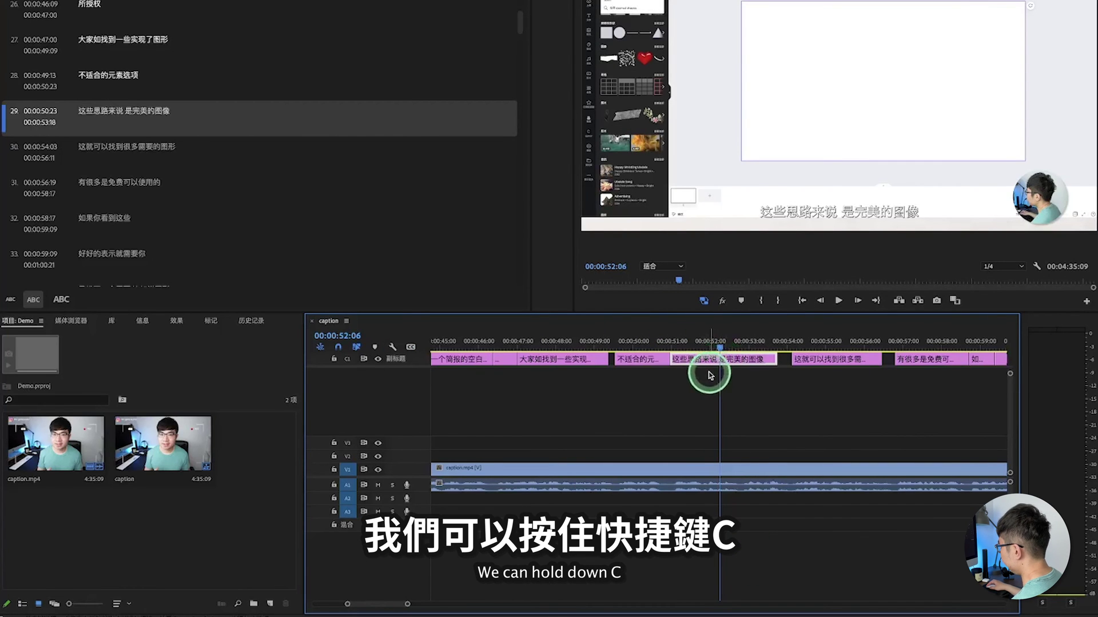
{"action": "key", "text": "c"}
{"action": "left_click", "coordinate": [720, 362]}
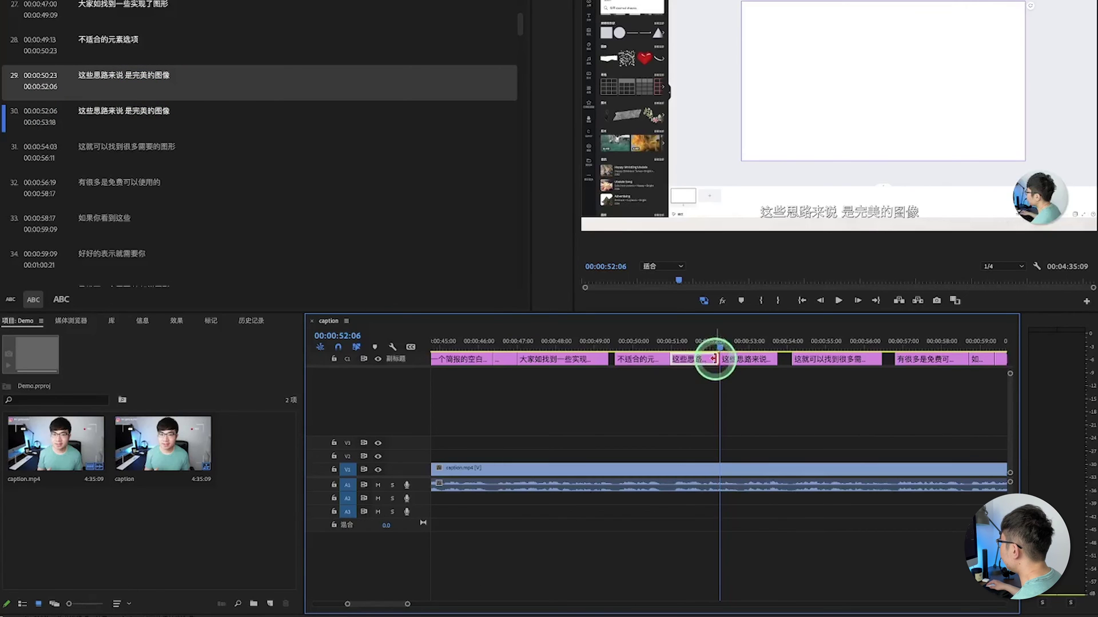
Trim captions 29 and 30 to meet at 00:00:51:20, then merge them into one caption
{"action": "left_click_drag", "start_coordinate": [713, 358], "coordinate": [698, 358]}
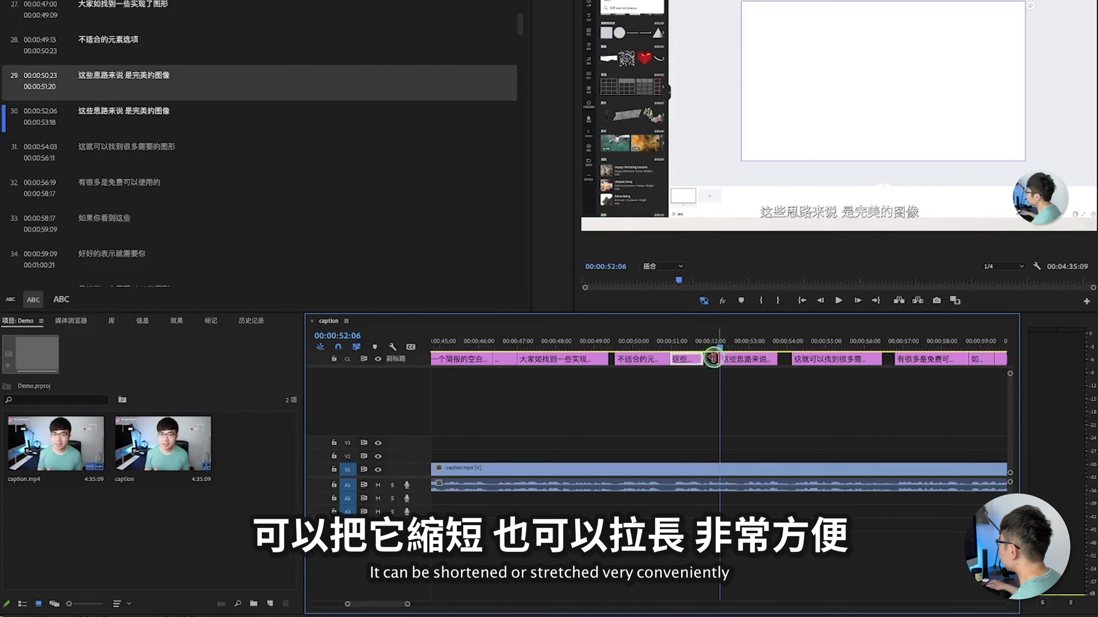
{"action": "left_click_drag", "start_coordinate": [713, 359], "coordinate": [703, 358]}
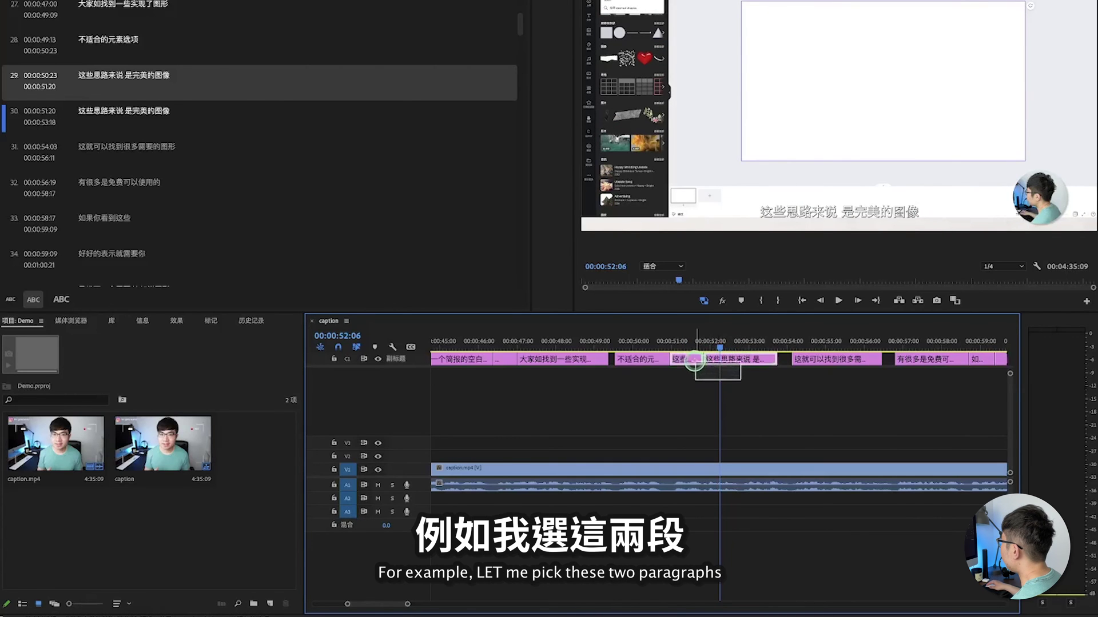
{"action": "left_click", "coordinate": [694, 360], "text": "shift"}
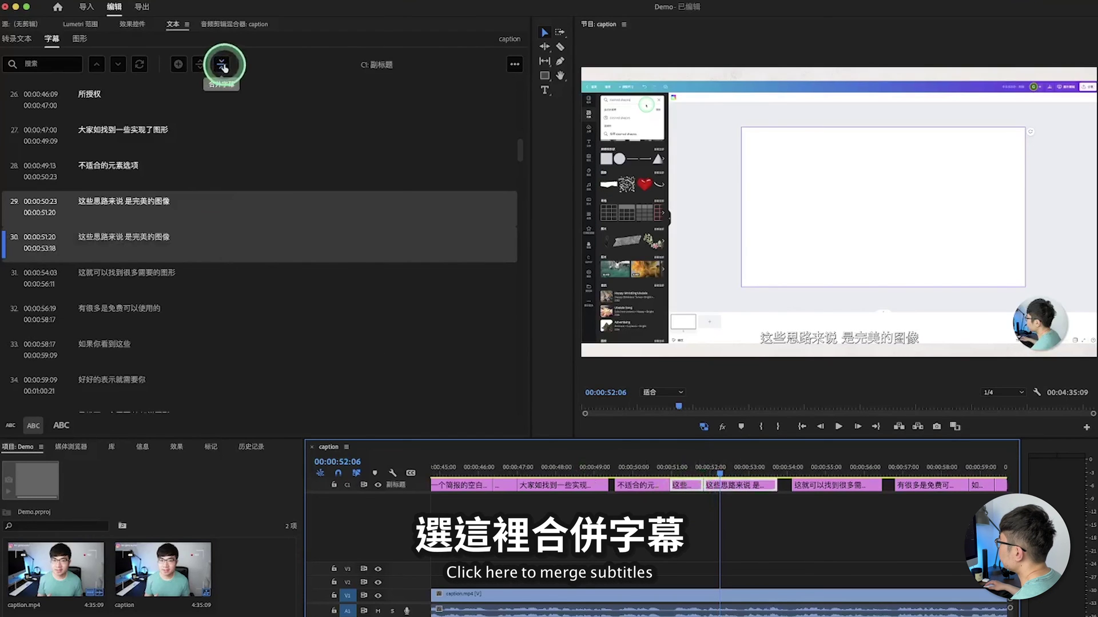
{"action": "left_click", "coordinate": [222, 65]}
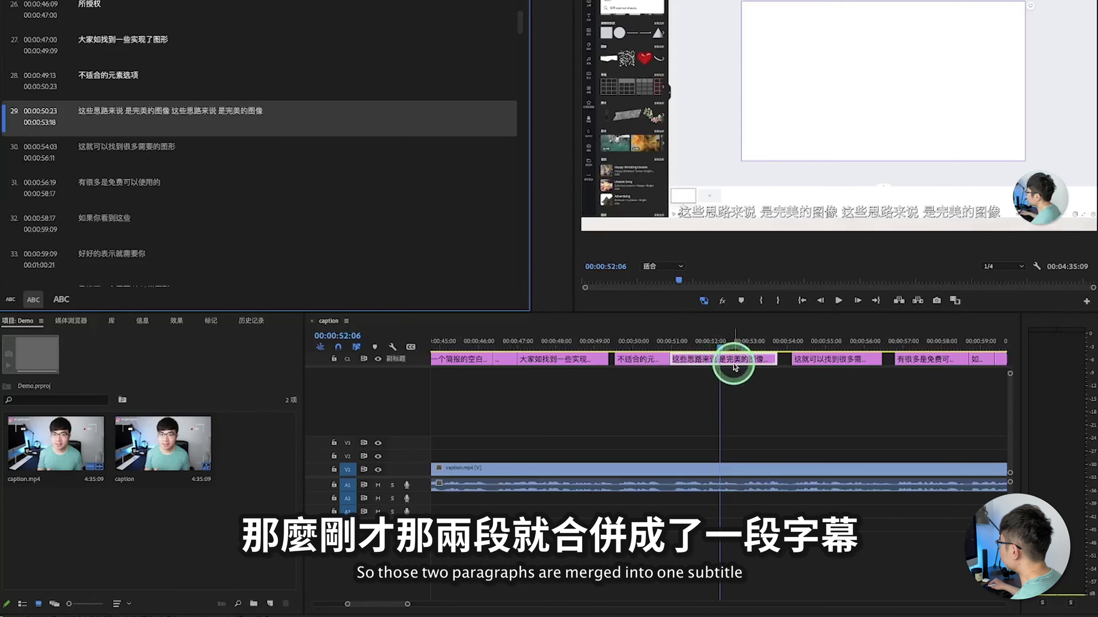
{"action": "left_click", "coordinate": [600, 493]}
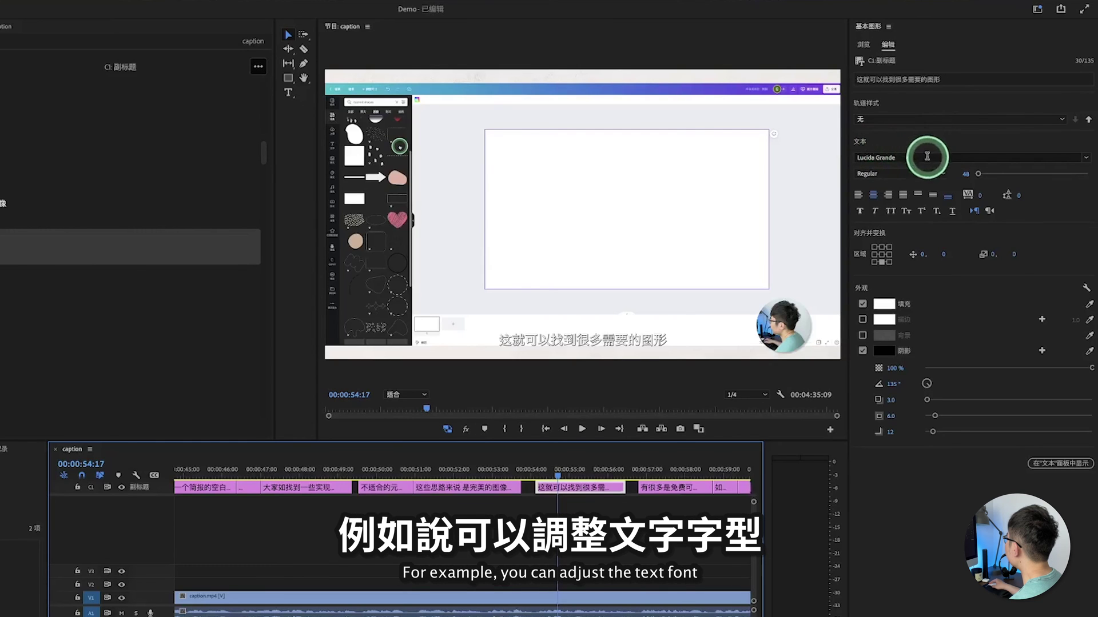
Set the caption font to 圆体-繁 Regular at size 69
{"action": "left_click", "coordinate": [928, 158]}
{"action": "left_click", "coordinate": [964, 199]}
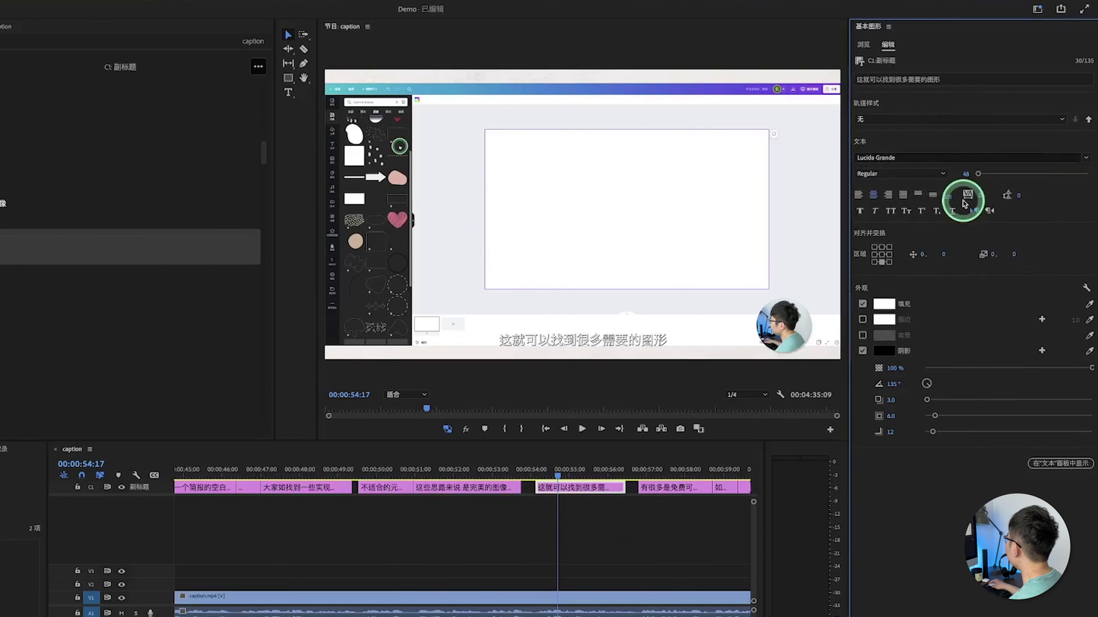
{"action": "left_click", "coordinate": [900, 173]}
{"action": "left_click", "coordinate": [910, 205]}
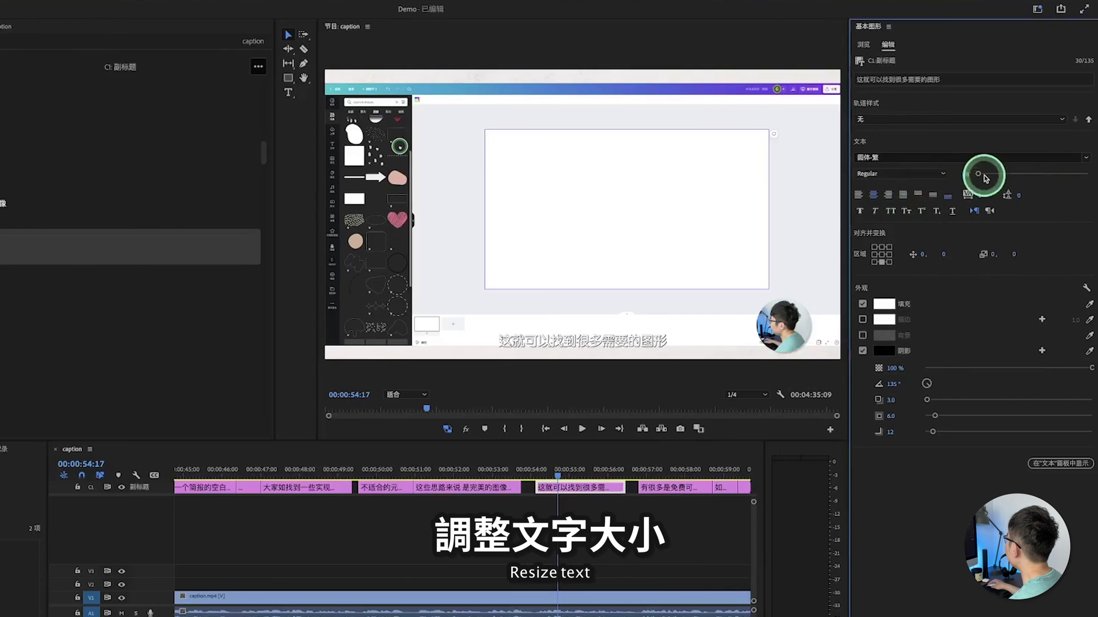
{"action": "left_click_drag", "start_coordinate": [980, 176], "coordinate": [983, 175]}
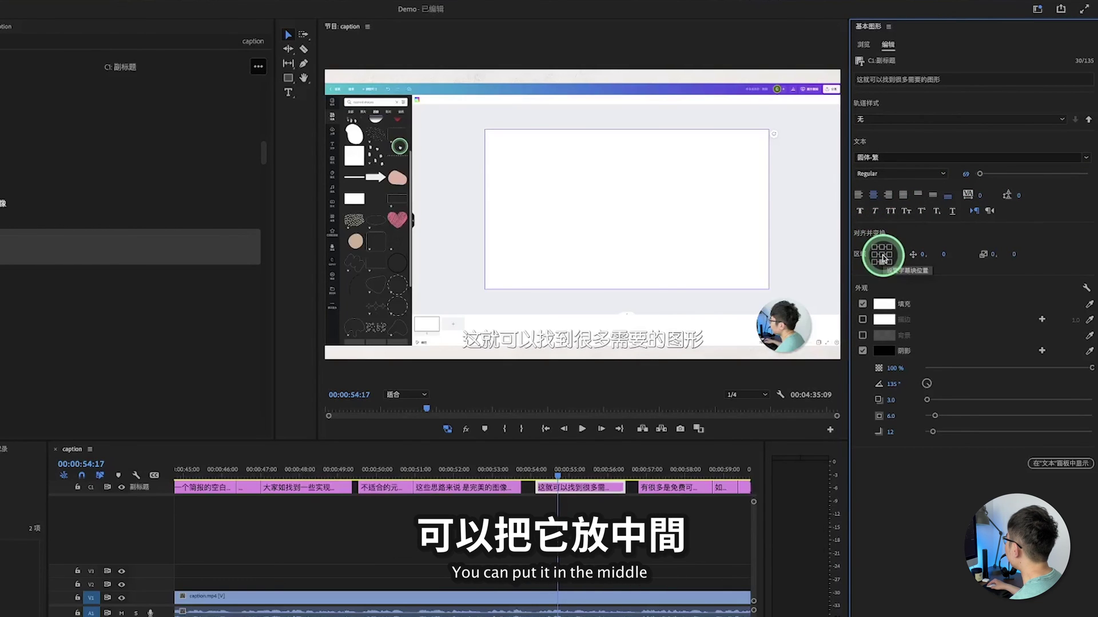
Align the captions bottom-centre and colour their text red (C80A0A)
{"action": "left_click", "coordinate": [881, 255]}
{"action": "left_click", "coordinate": [889, 255]}
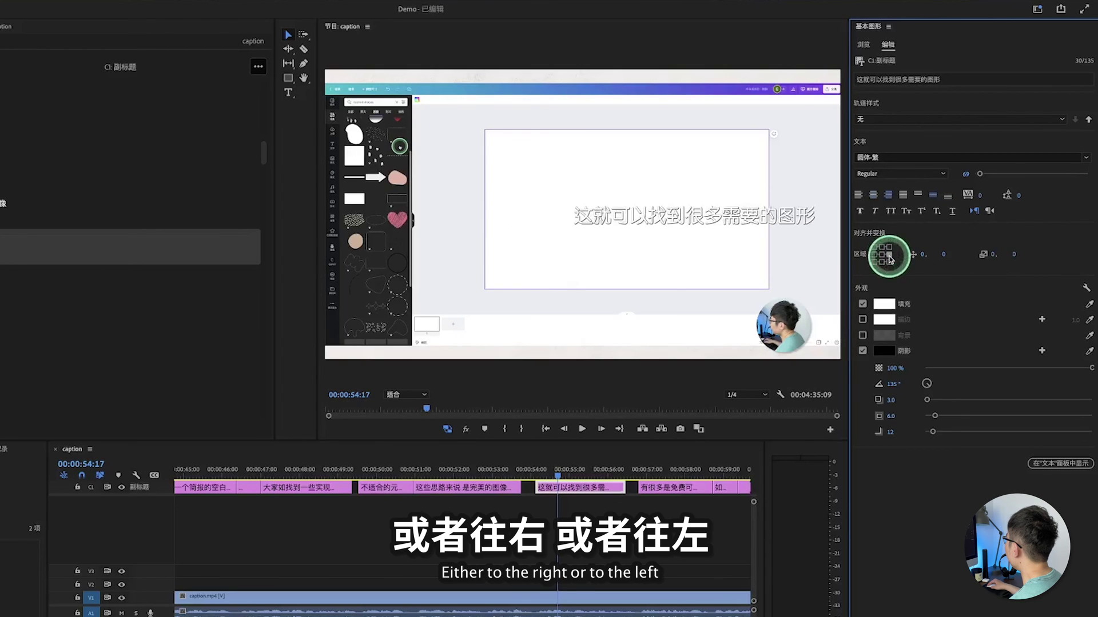
{"action": "left_click", "coordinate": [874, 255]}
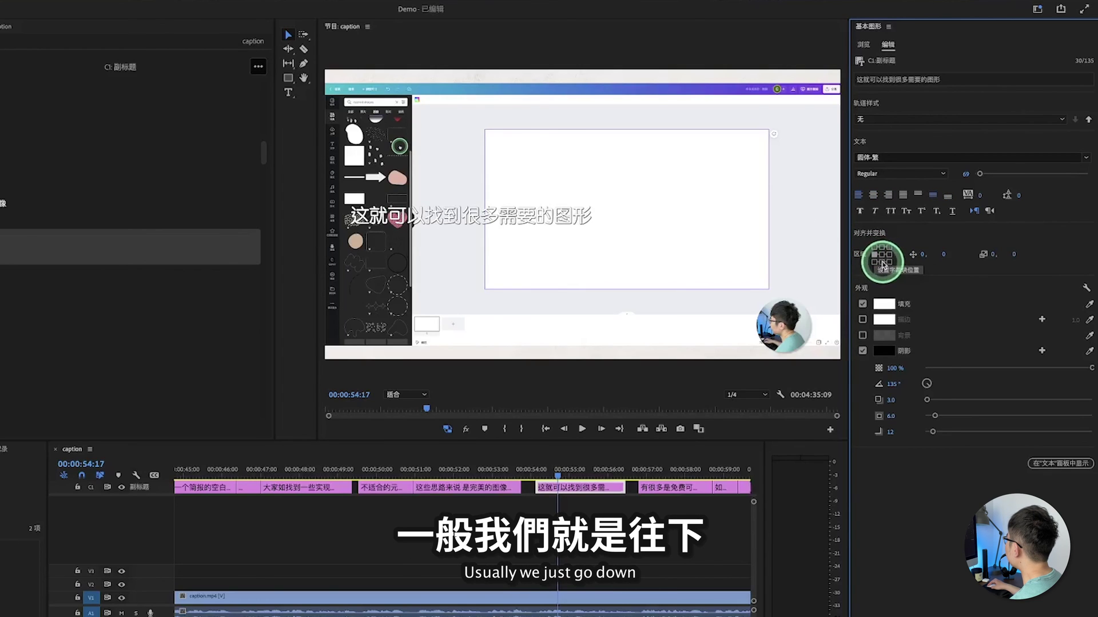
{"action": "left_click", "coordinate": [884, 262]}
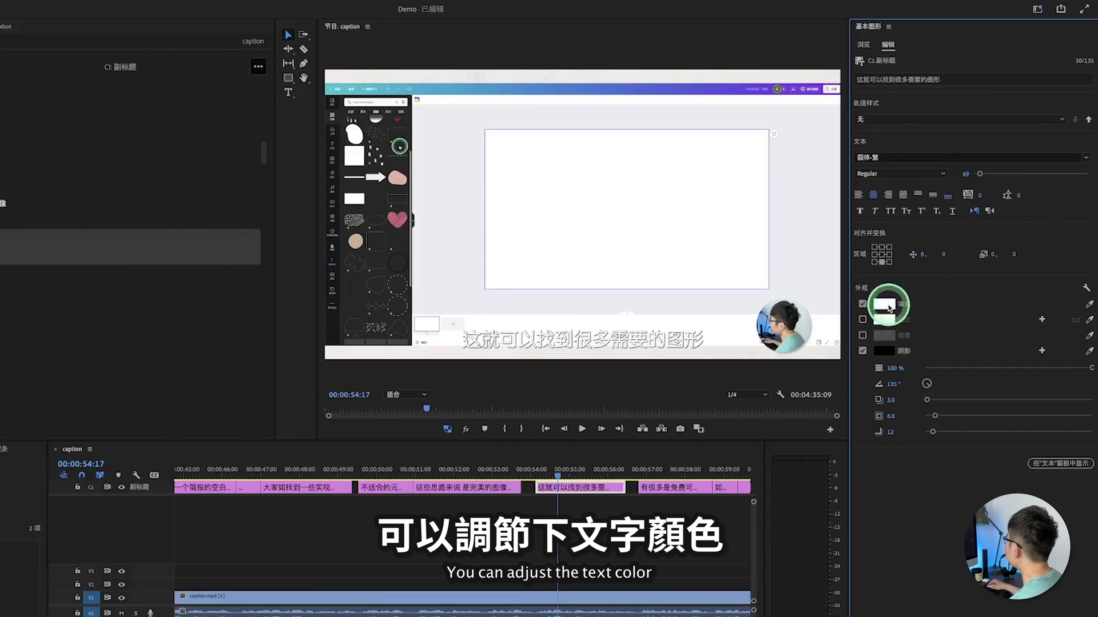
{"action": "left_click", "coordinate": [889, 309]}
{"action": "left_click", "coordinate": [422, 417]}
{"action": "left_click", "coordinate": [482, 321]}
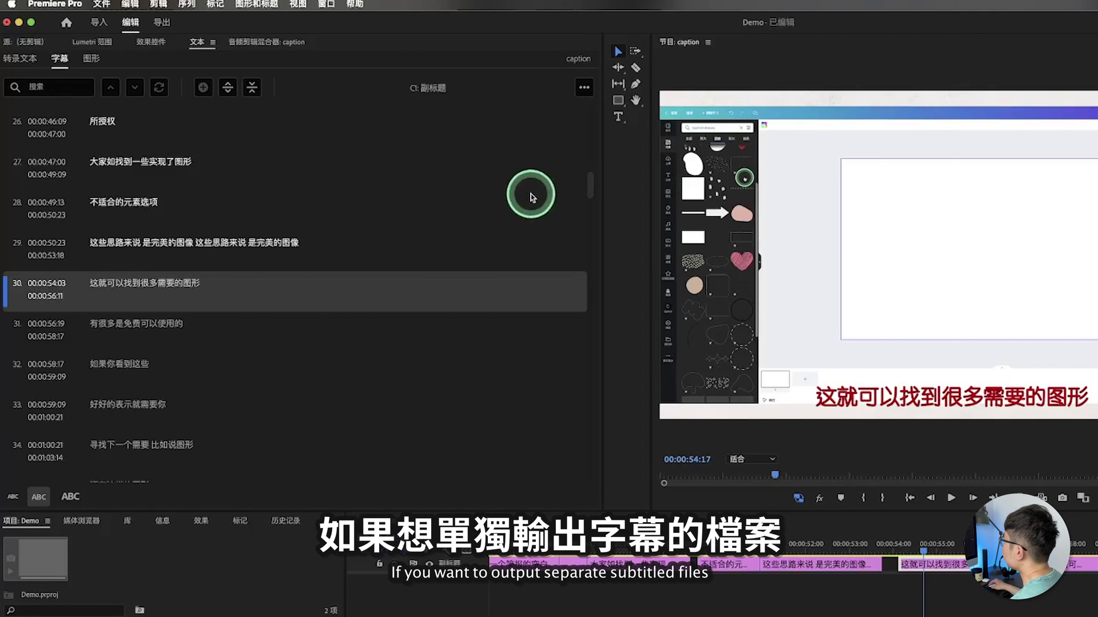
Start an H.264 media export of caption.mp4 with the Captions settings expanded for burning in
{"action": "left_click", "coordinate": [582, 91]}
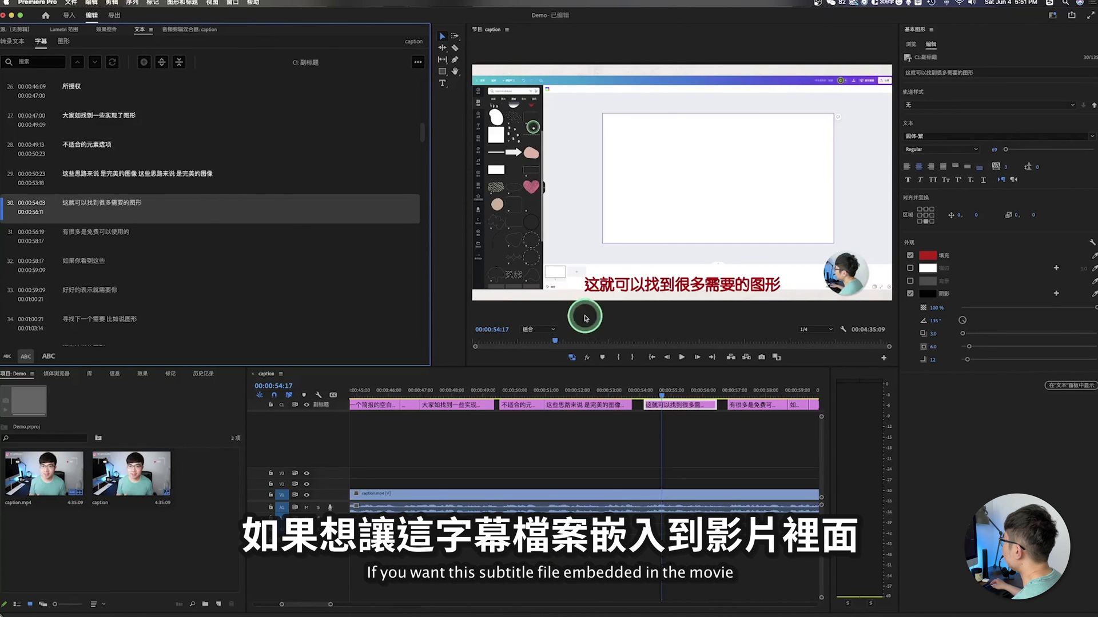
{"action": "left_click", "coordinate": [71, 3]}
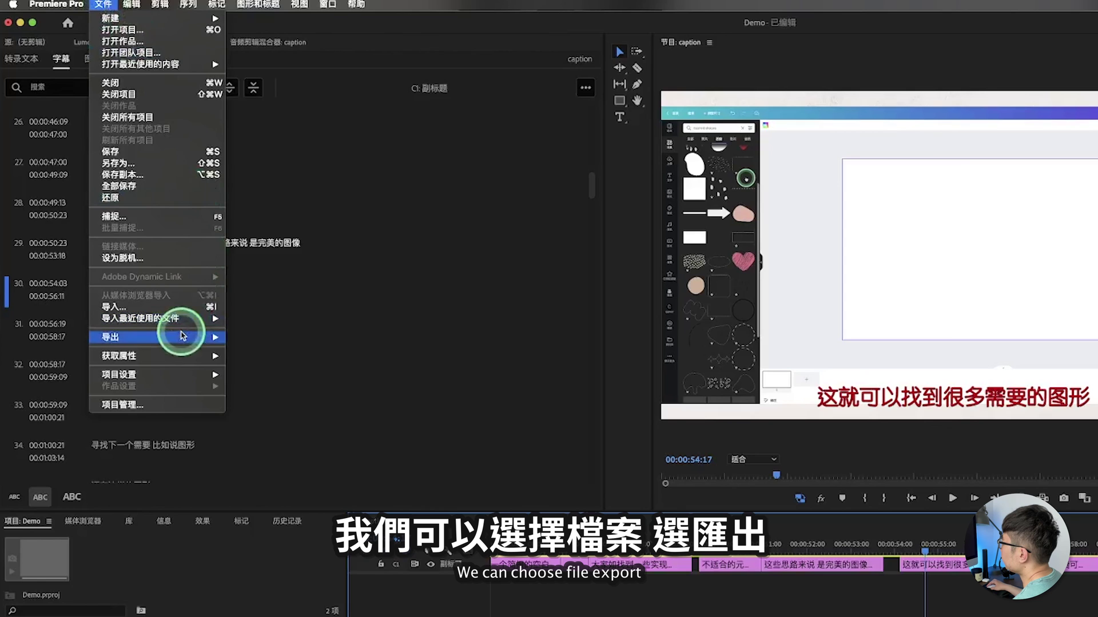
{"action": "mouse_move", "coordinate": [183, 335]}
{"action": "left_click", "coordinate": [269, 338]}
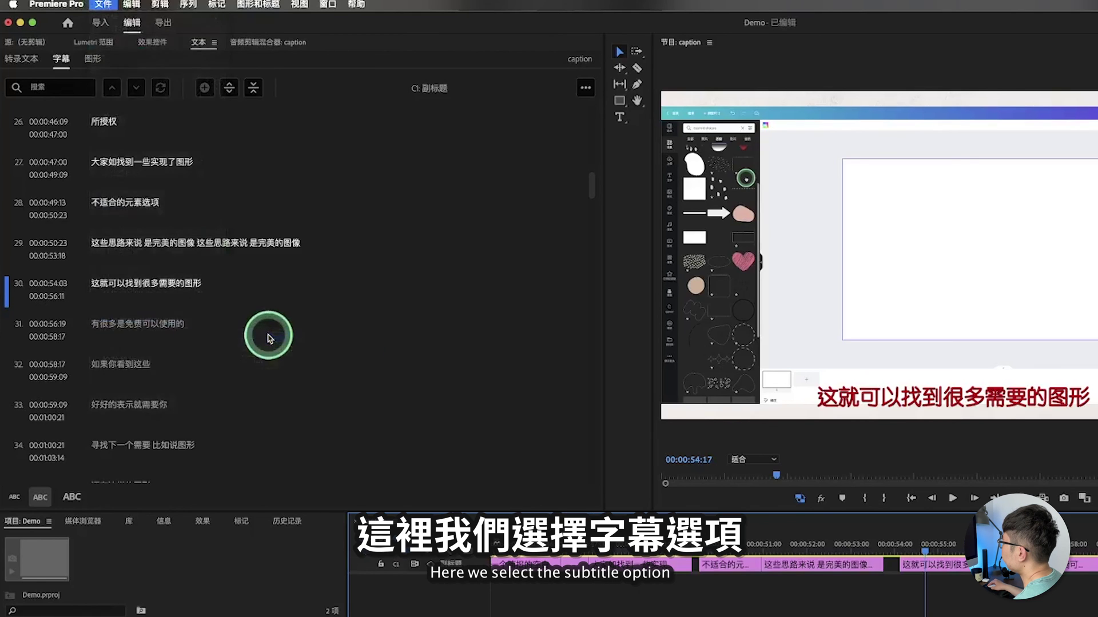
{"action": "left_click", "coordinate": [195, 269]}
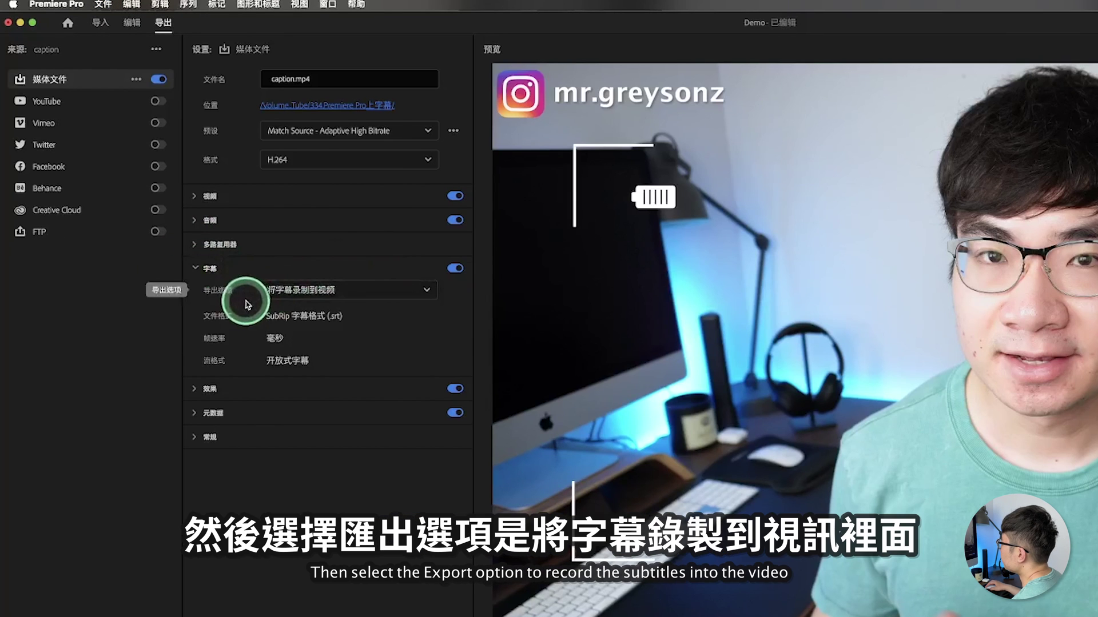